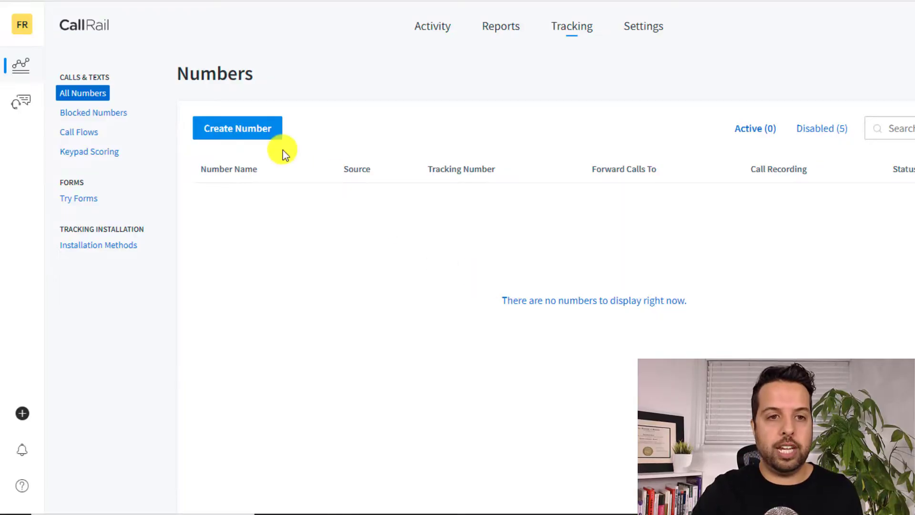
- Start a website-pool tracking number that tracks calls and sessions for Google Ads visitors only
left_click(256, 135)
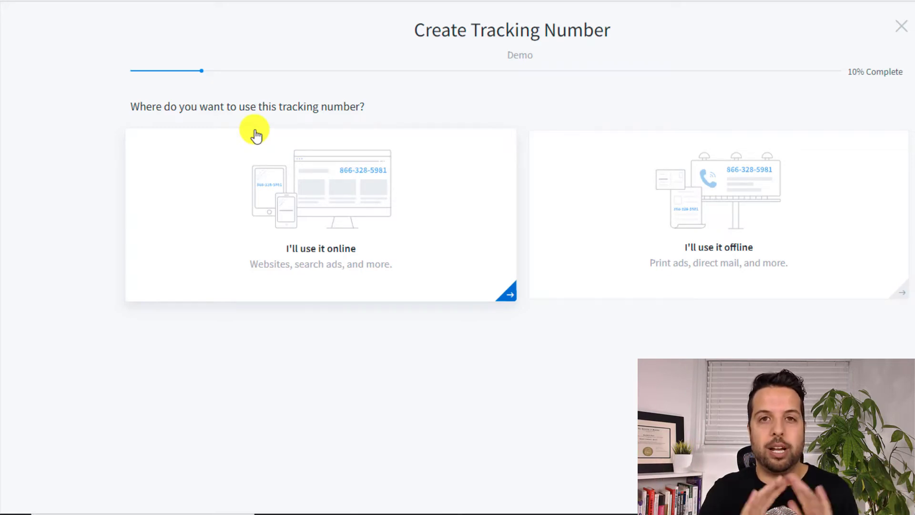
left_click(309, 187)
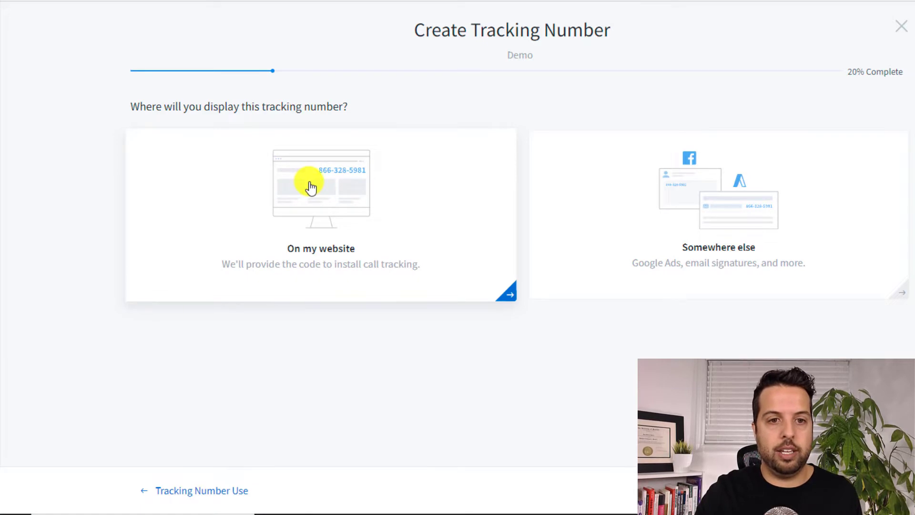
left_click(311, 188)
left_click(311, 188)
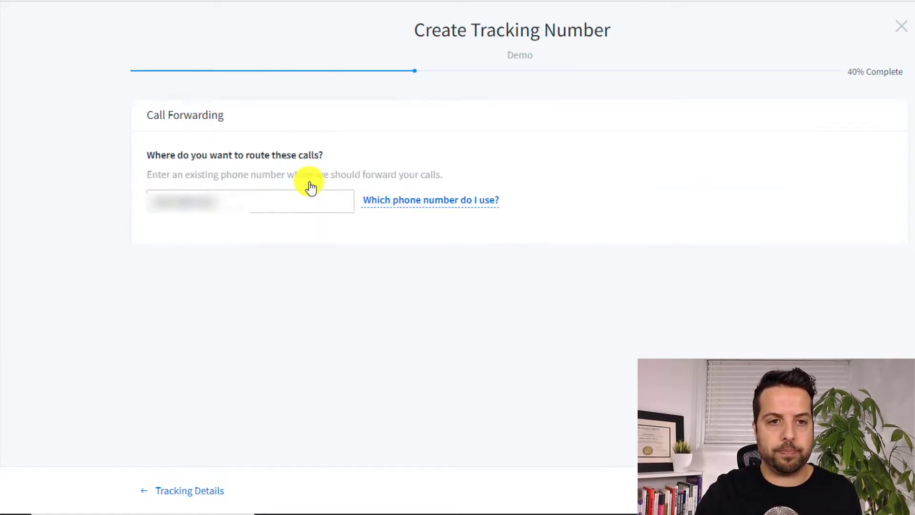
key("Return")
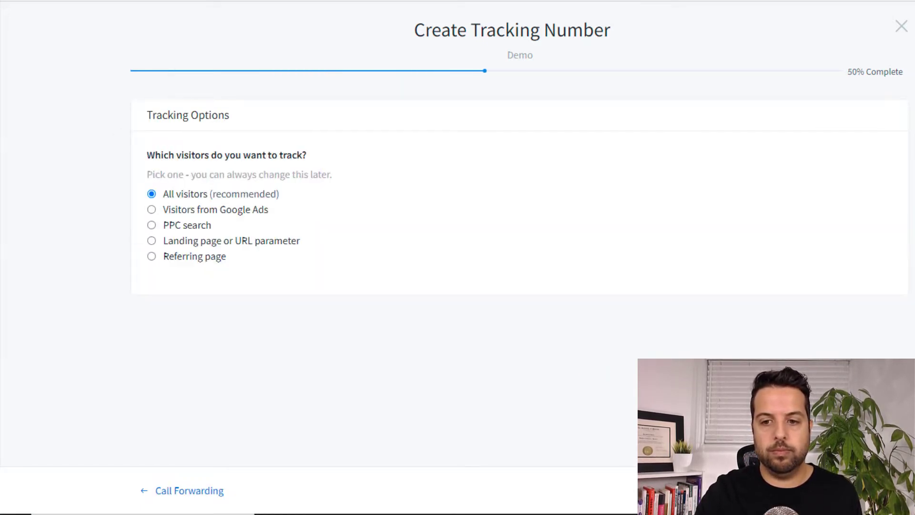
left_click(198, 211)
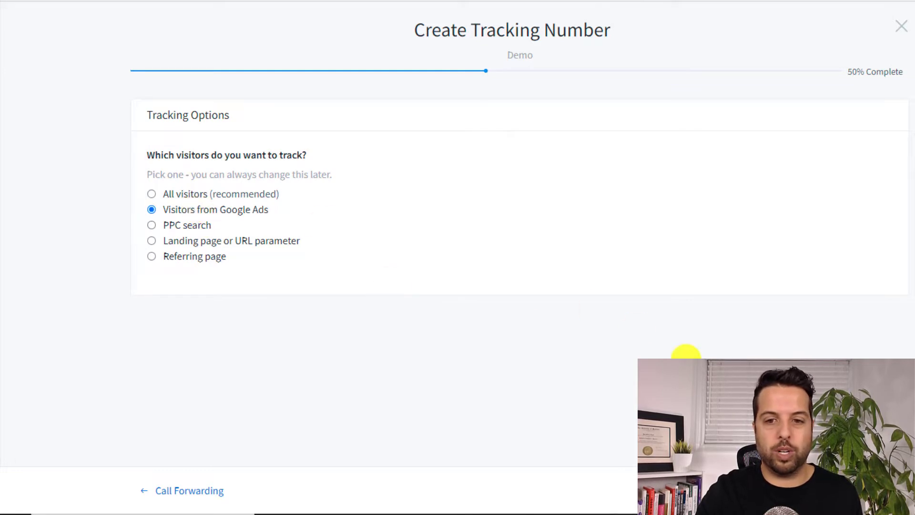
key("Return")
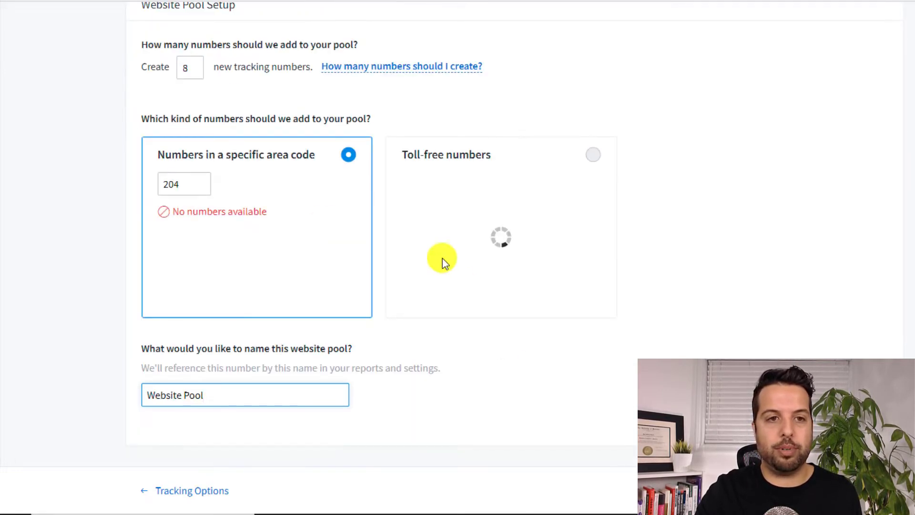
- Set the pool to 4 numbers in area code 431 and finish creating it
scroll(210, 81, "up", 2)
left_click_drag(196, 77, 175, 70)
left_click_drag(195, 141, 148, 140)
type("4")
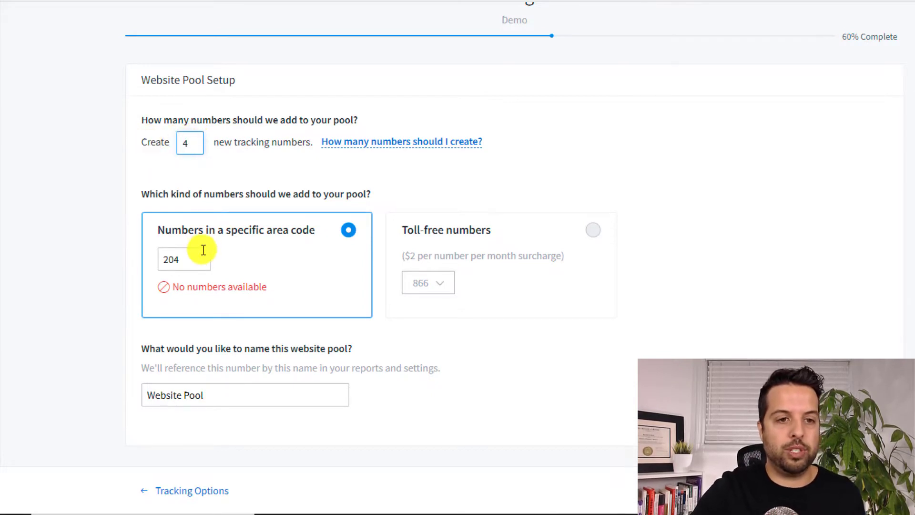
left_click_drag(188, 253, 131, 258)
type("431")
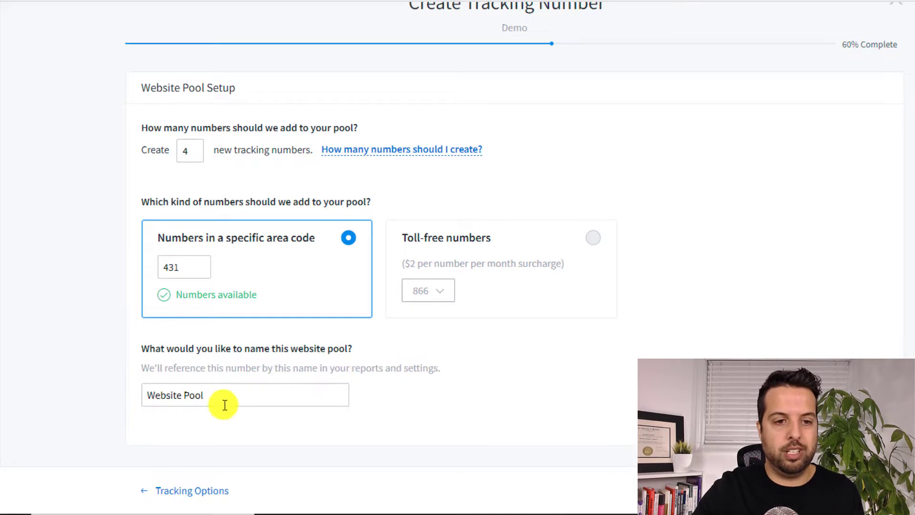
key("Return")
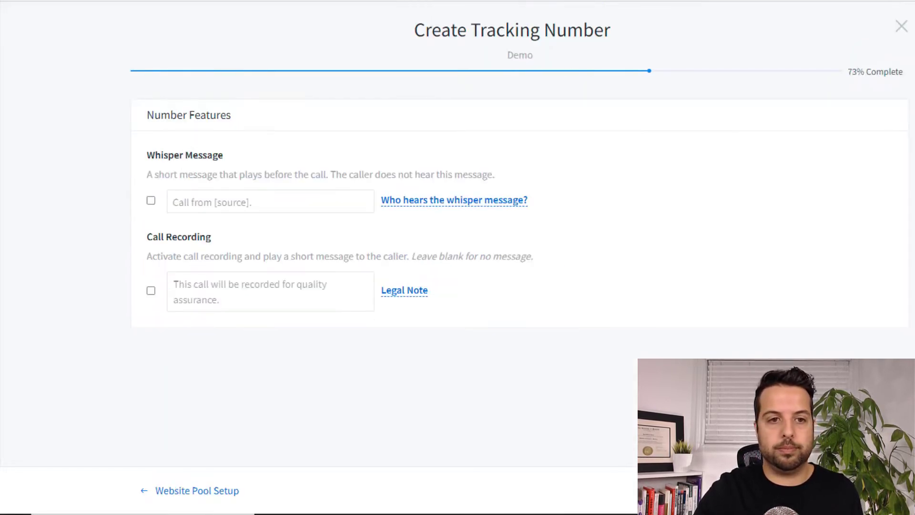
key("Return")
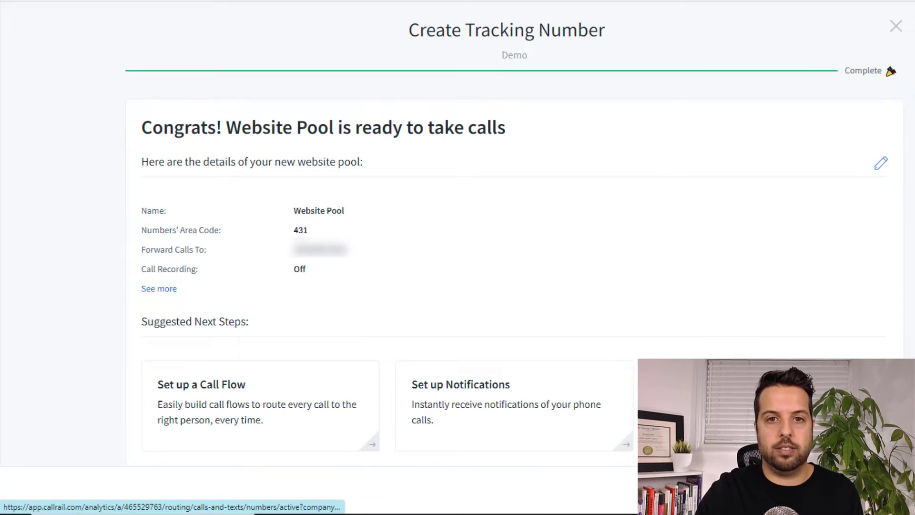
key("Return")
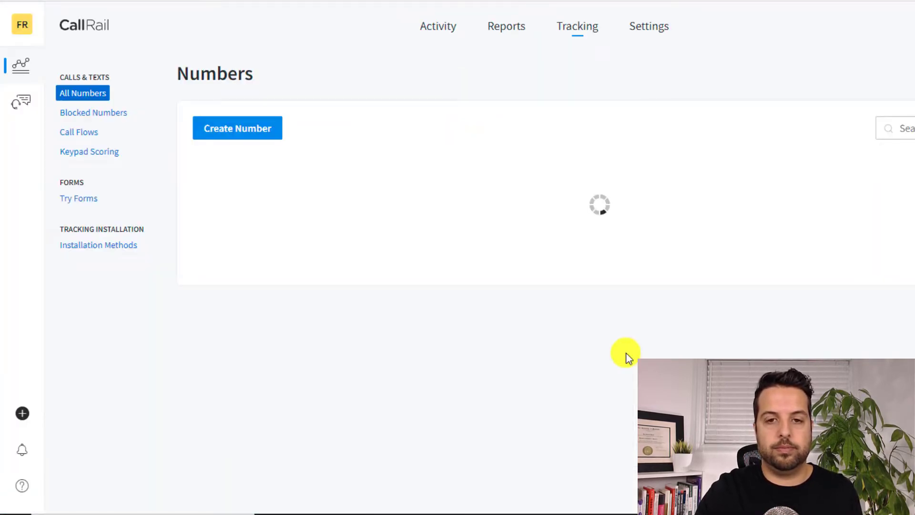
- Start an online tracking number for a Google Ads ad extension shown only on mobile devices
left_click(253, 137)
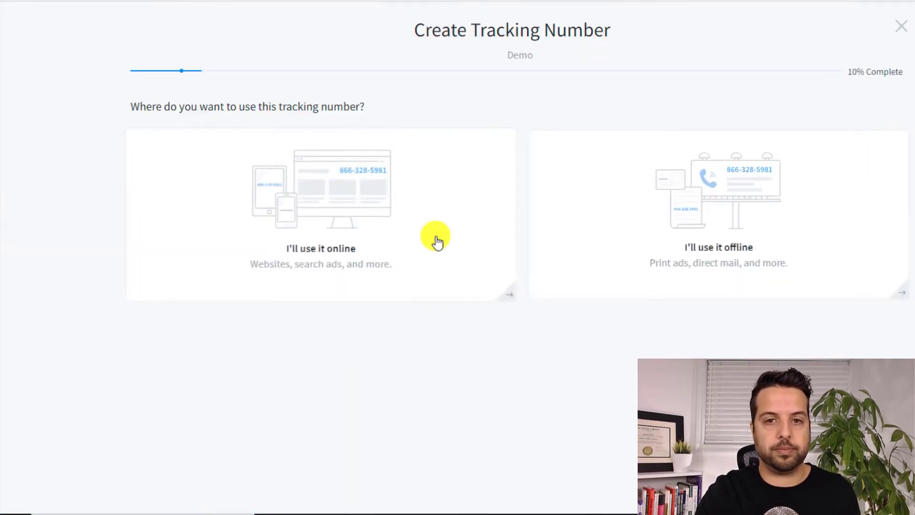
left_click(395, 230)
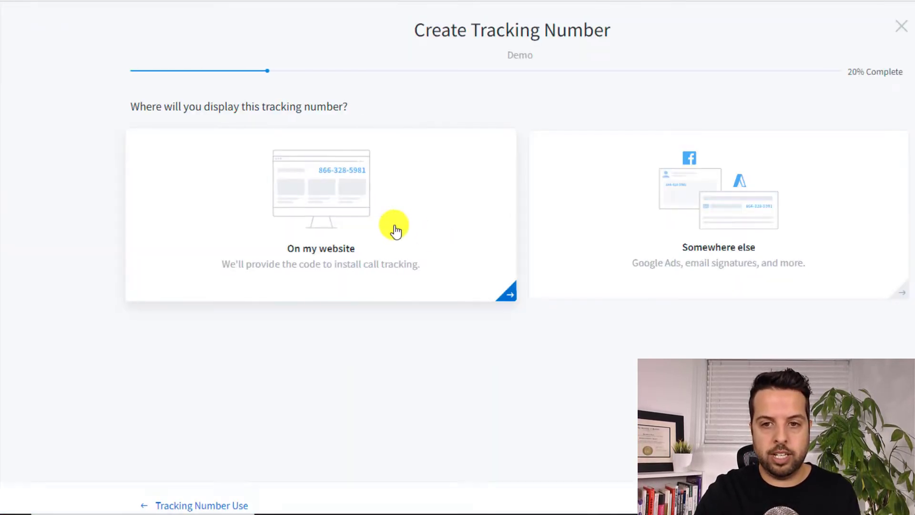
left_click(703, 213)
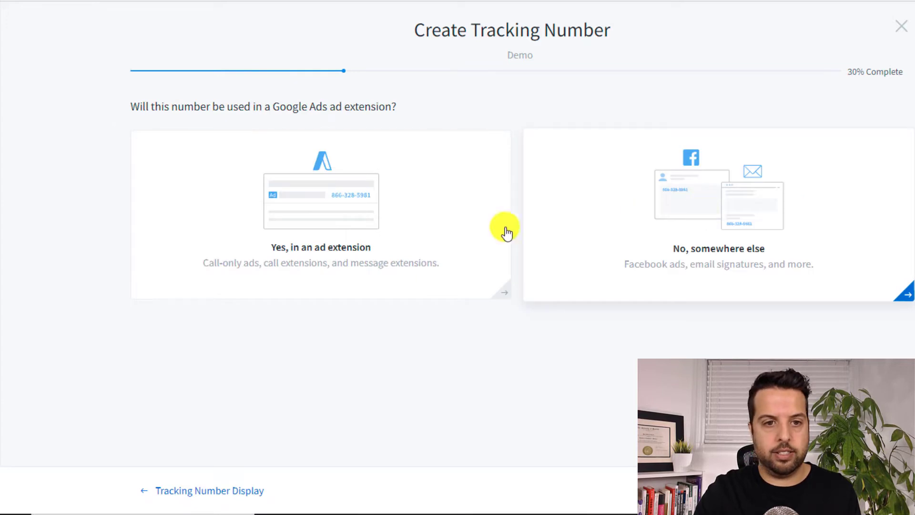
left_click(398, 239)
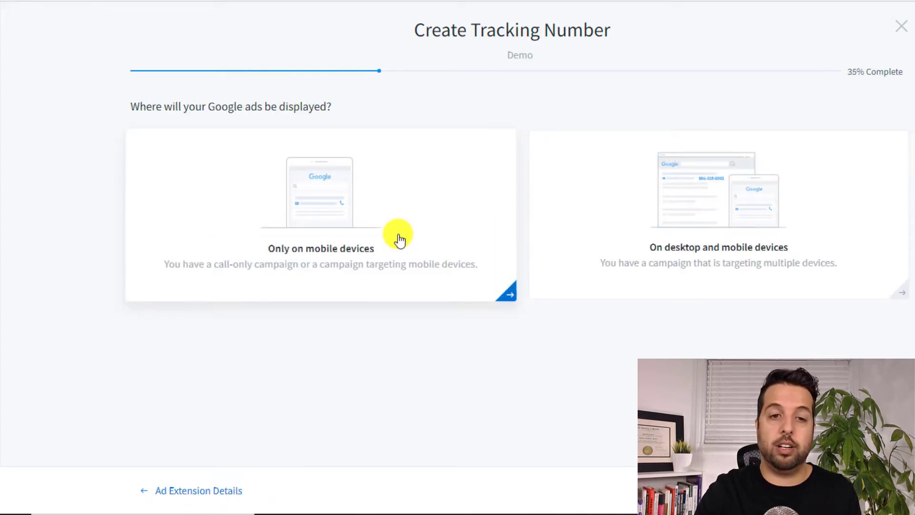
left_click(400, 240)
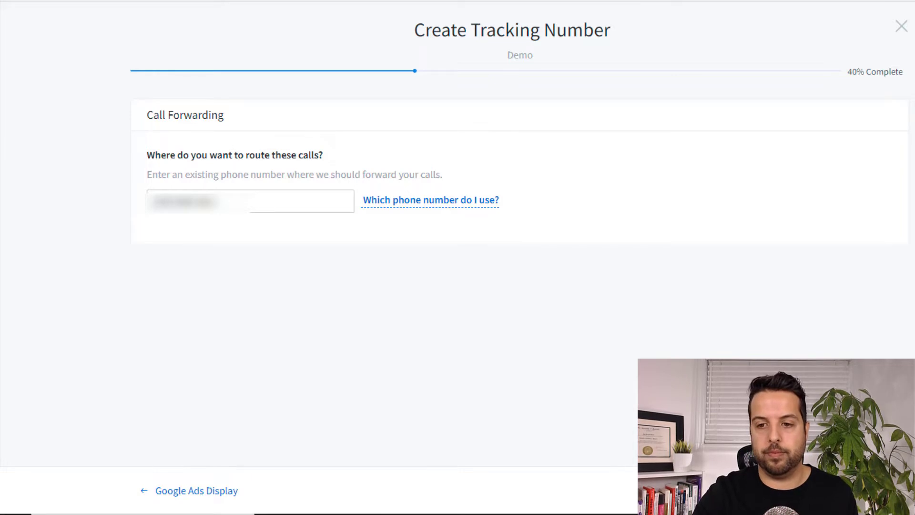
key("Return")
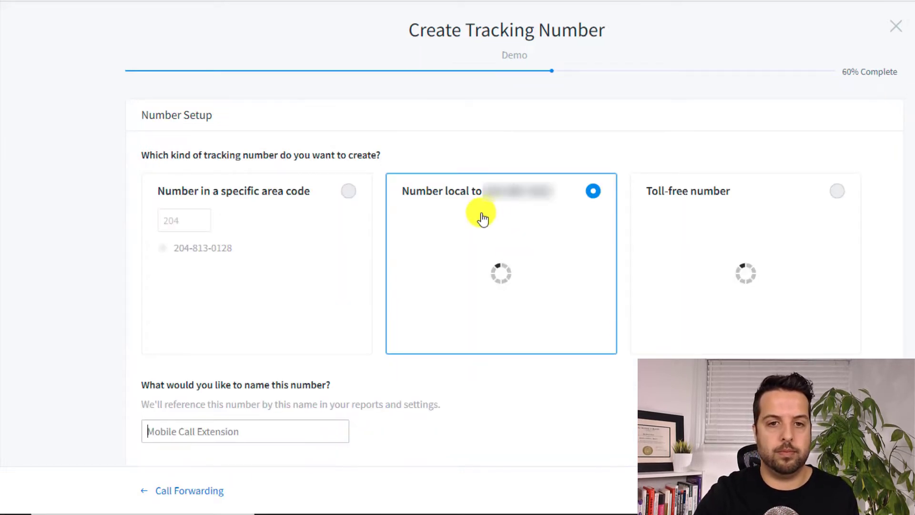
- Give the number area code 431, name it Mobile Call Extension, and finish
left_click(348, 191)
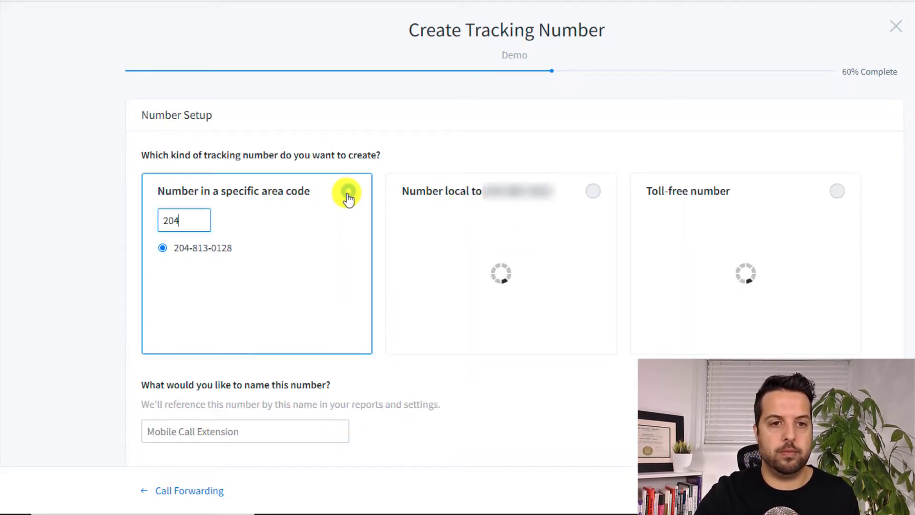
left_click_drag(188, 219, 114, 216)
type("431")
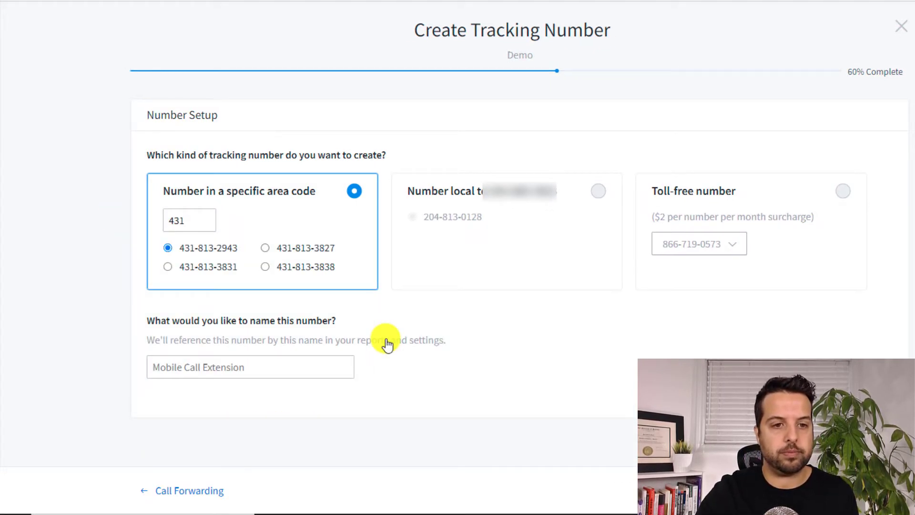
left_click(284, 368)
left_click(266, 395)
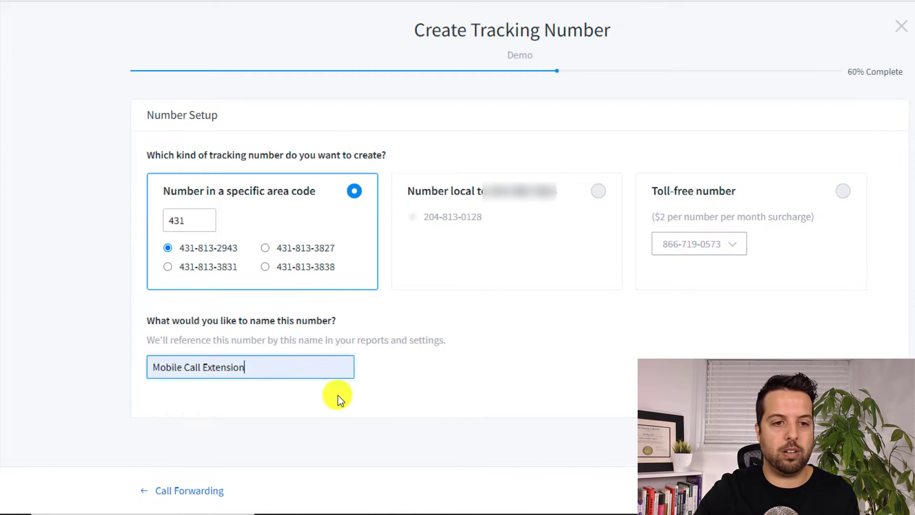
key("Return")
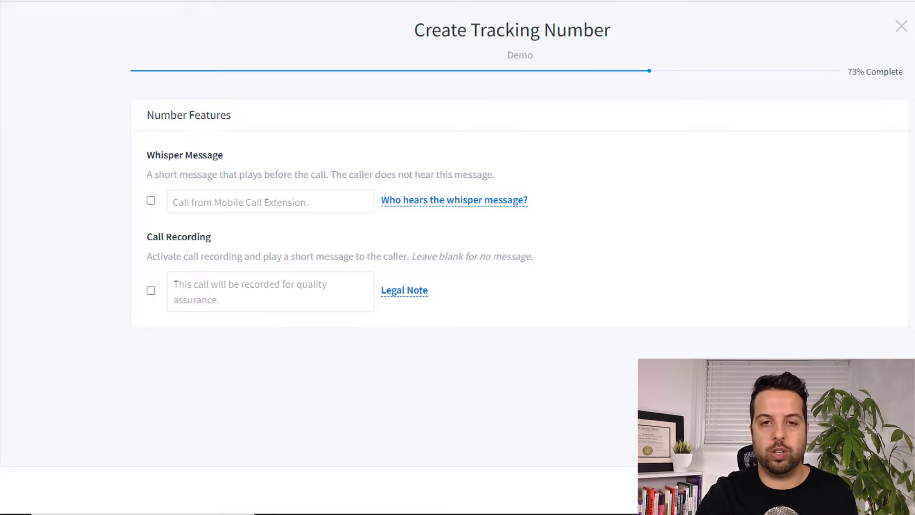
key("Return")
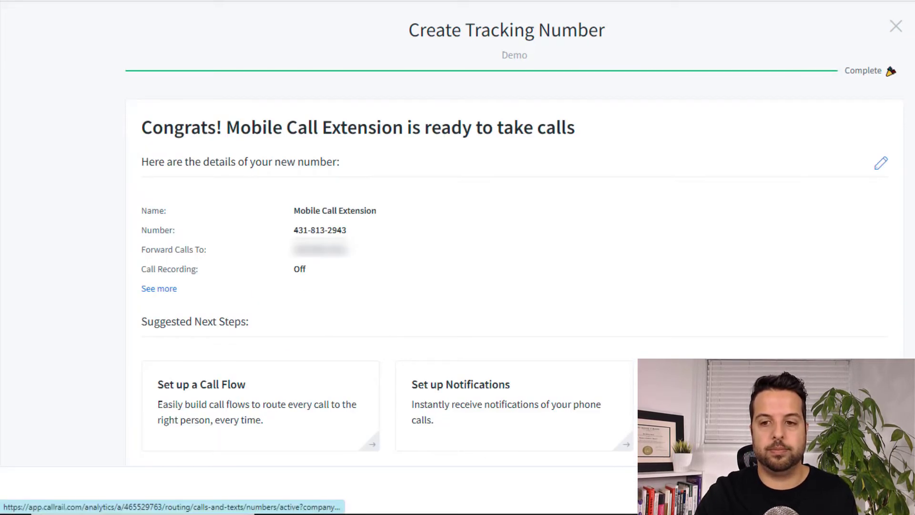
- Open the Google Ads card in the Integrations Library and choose Sign in with Google
key("Return")
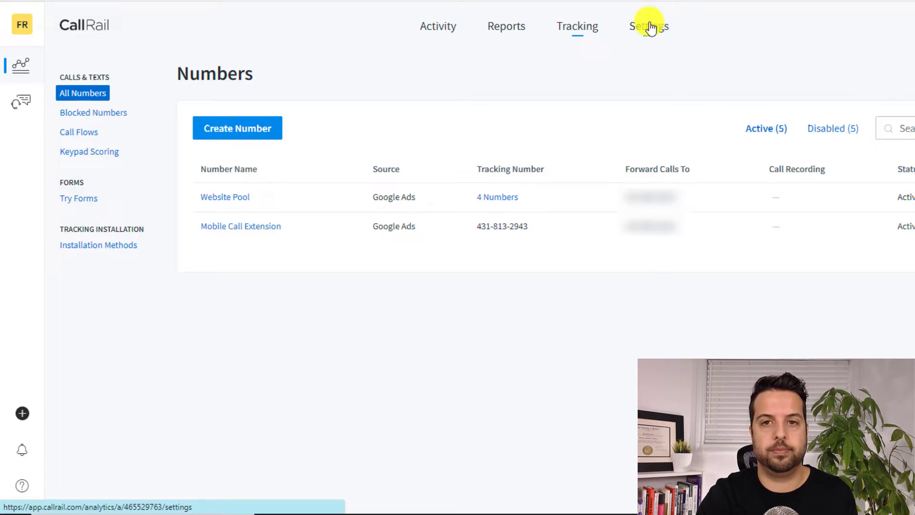
left_click(651, 28)
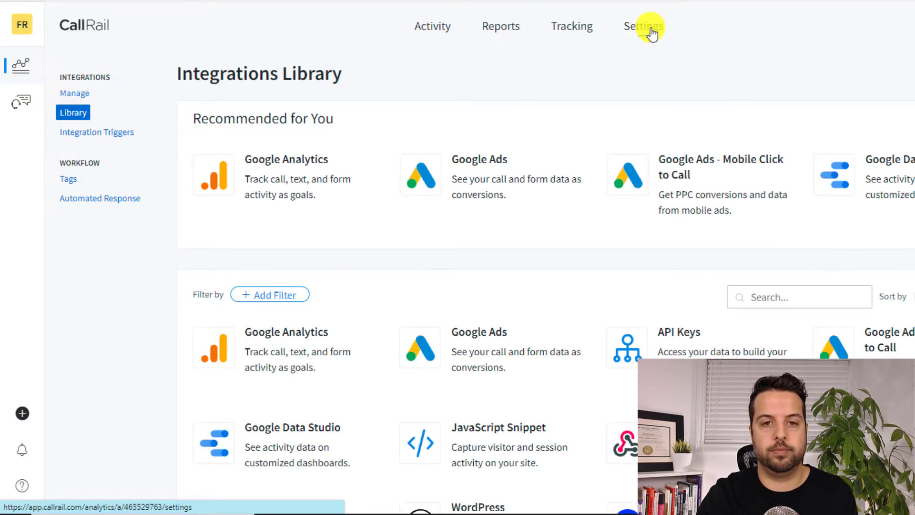
left_click(463, 183)
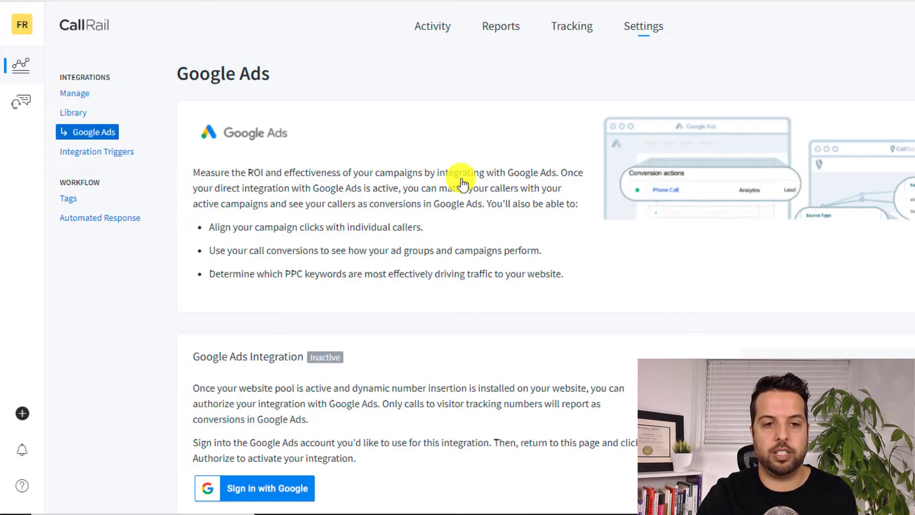
scroll(461, 180, "down", 5)
left_click(271, 275)
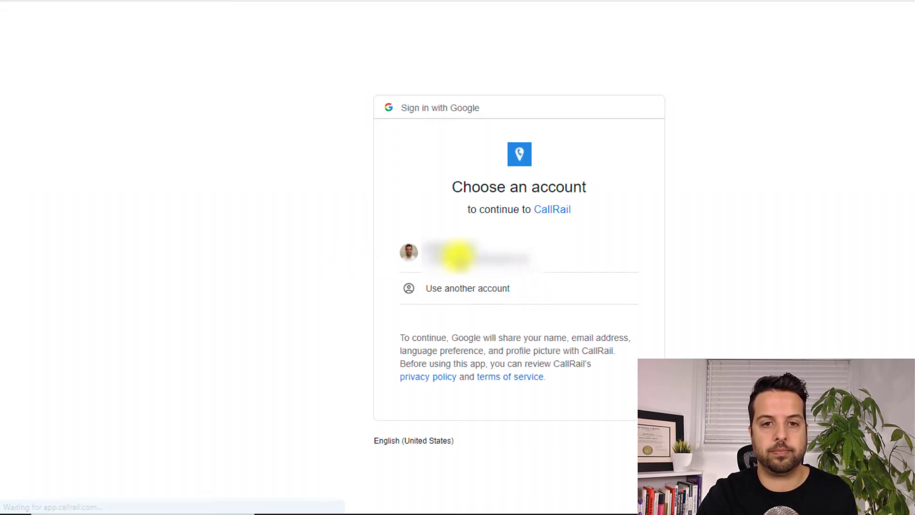
- Choose the Google account and allow CallRail the requested permissions
left_click(469, 256)
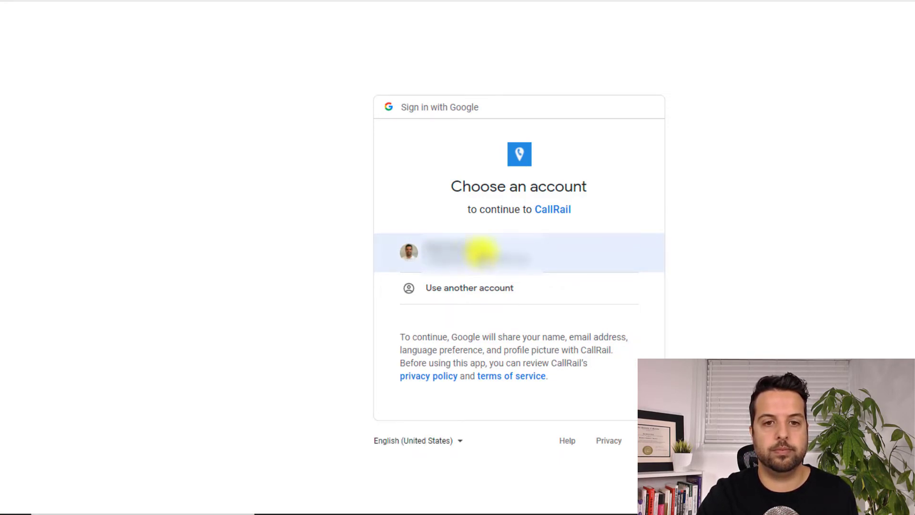
left_click(480, 252)
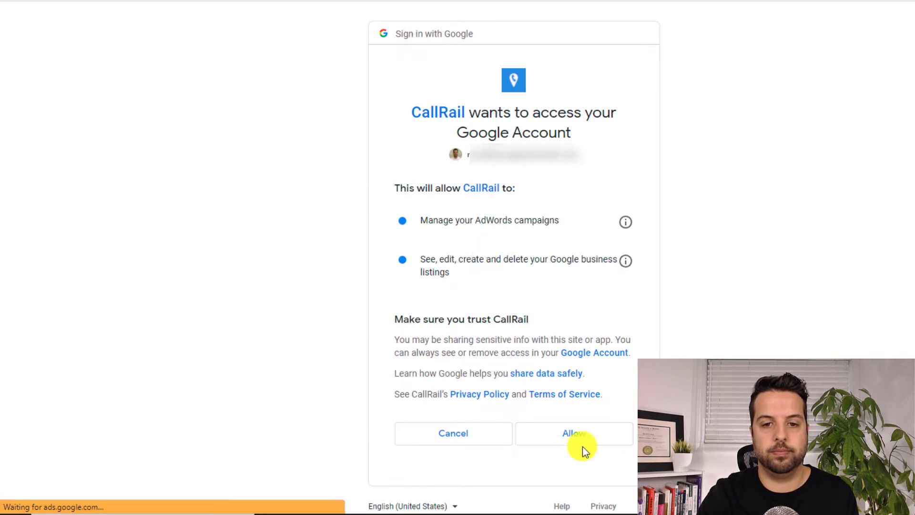
left_click(573, 439)
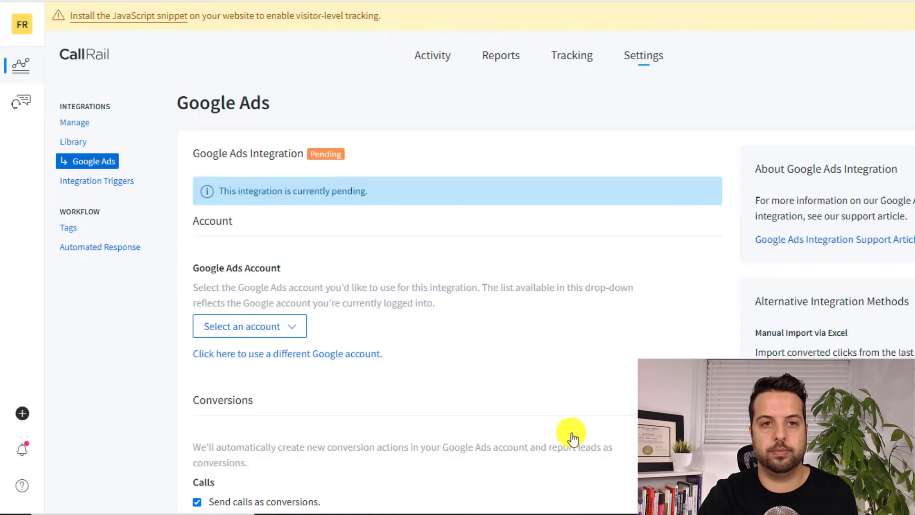
- Select the Managed Marketer Google Ads account, keep separate caller conversions, and activate the integration
left_click(285, 328)
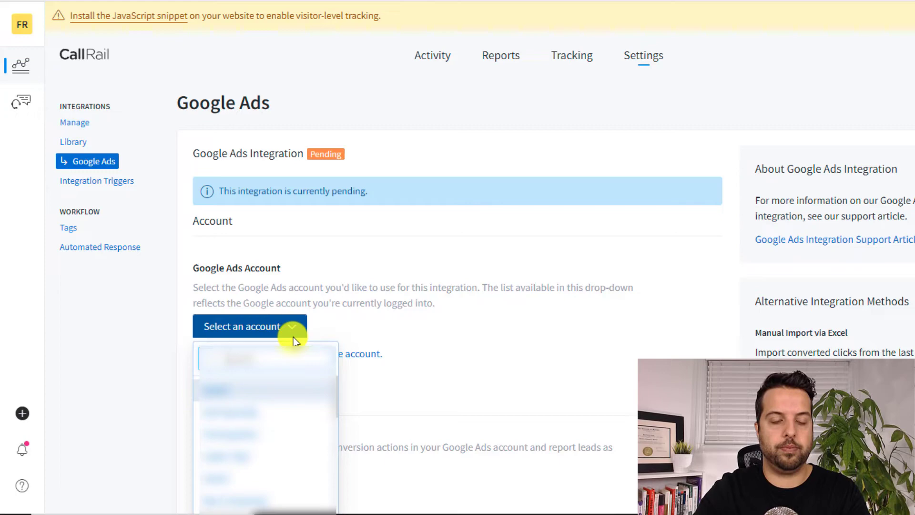
left_click(288, 380)
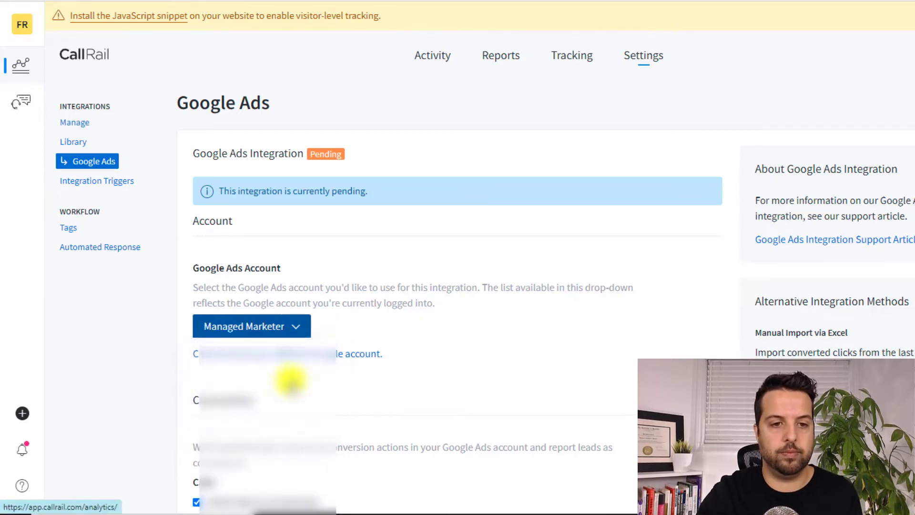
scroll(380, 357, "down", 4)
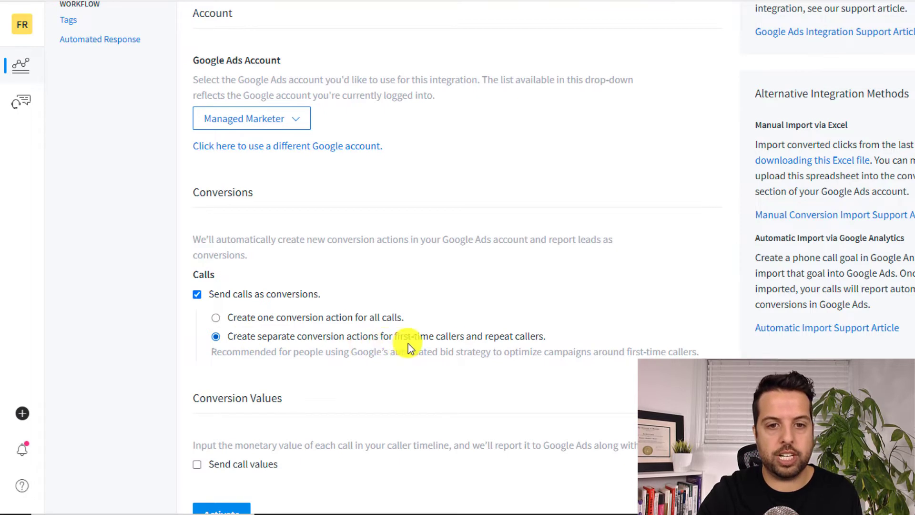
scroll(517, 346, "down", 1)
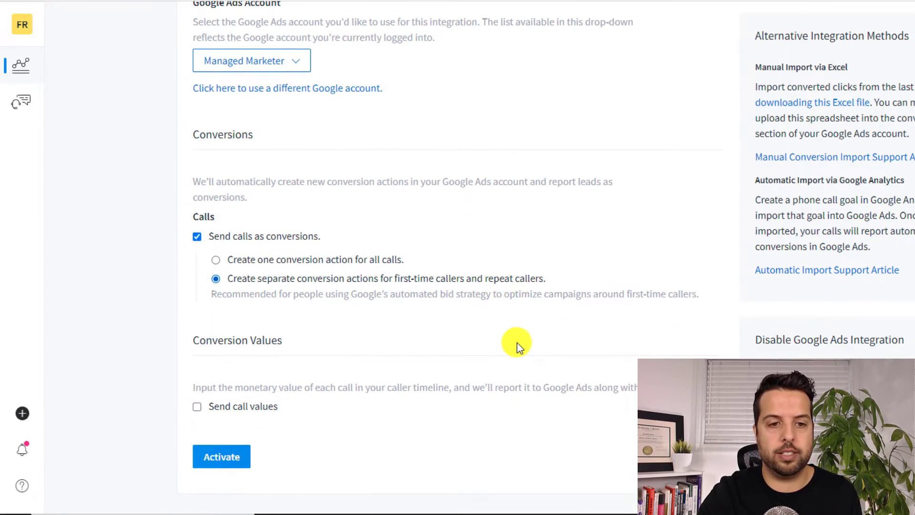
left_click(222, 456)
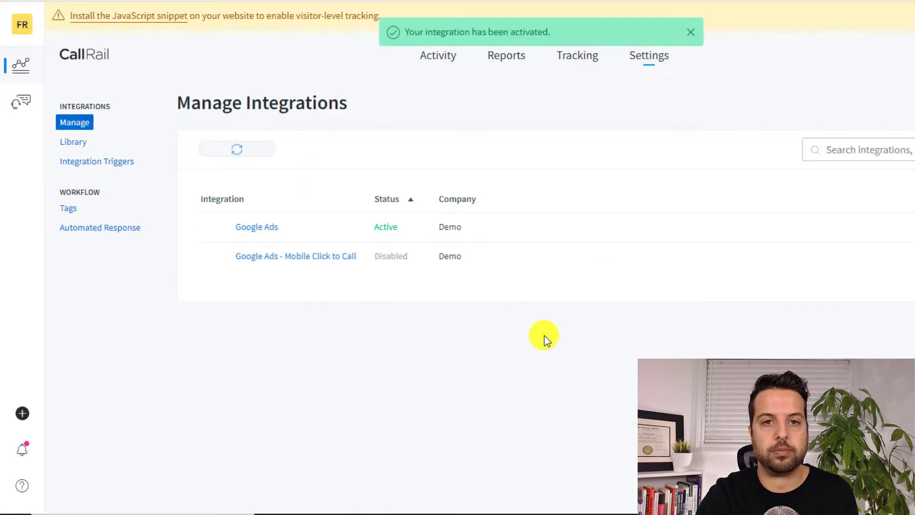
- Connect Google Ads - Mobile Click to Call via Google sign-in to Managed Marketer and activate it
left_click(654, 60)
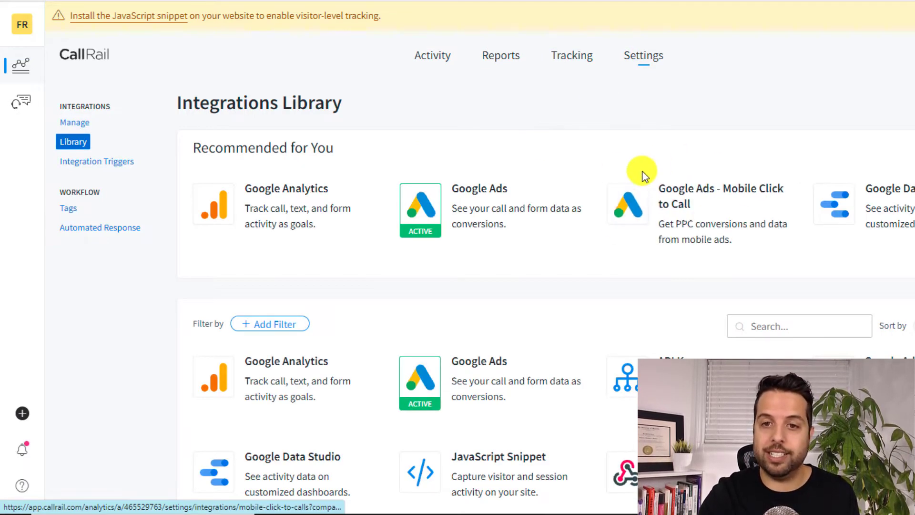
left_click(703, 224)
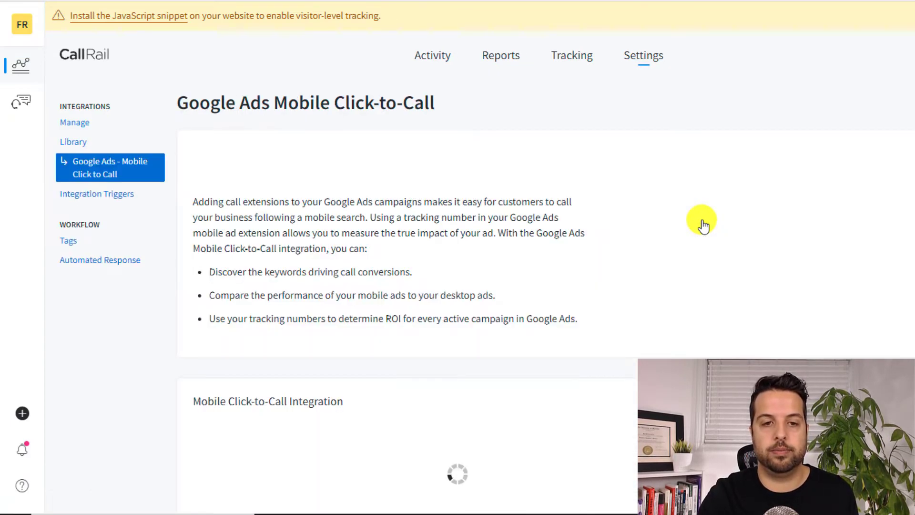
scroll(429, 312, "down", 3)
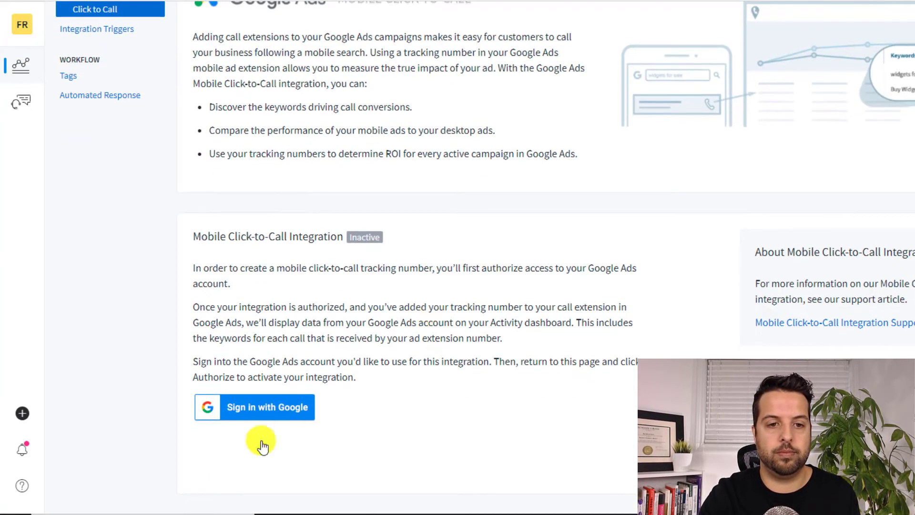
left_click(276, 412)
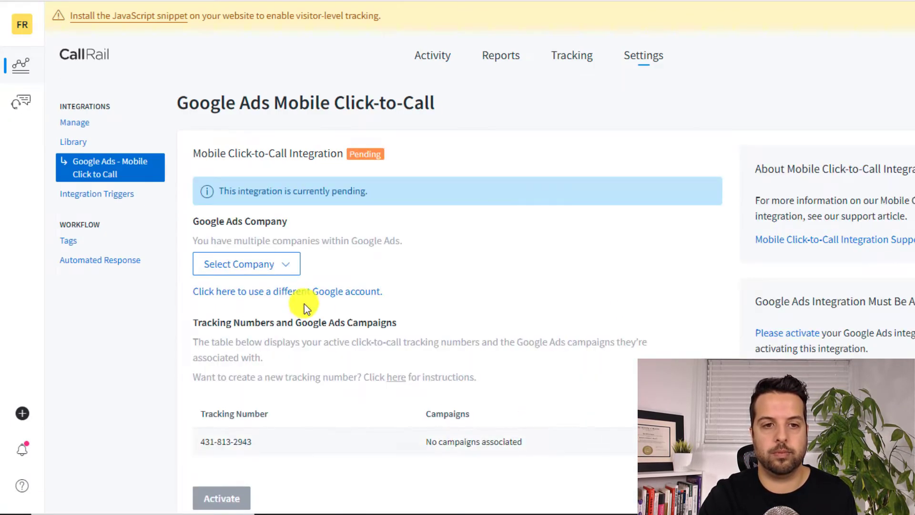
left_click(287, 270)
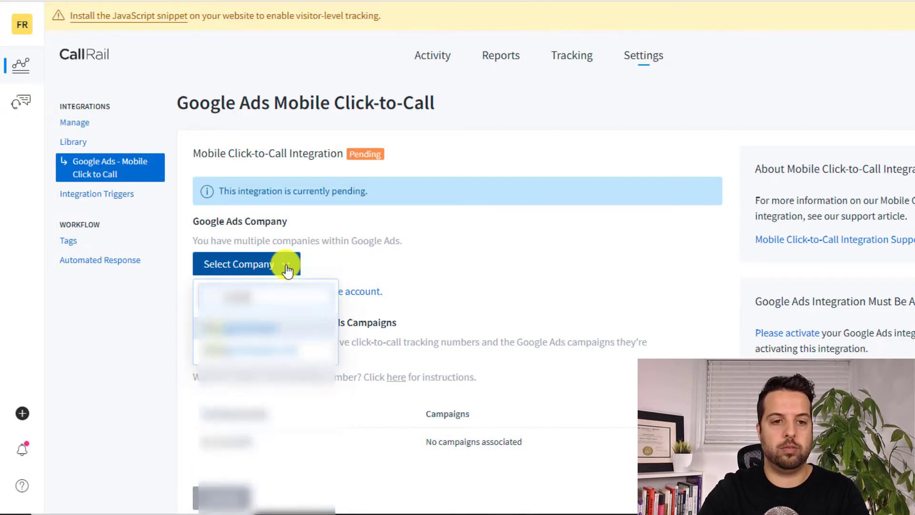
left_click(272, 336)
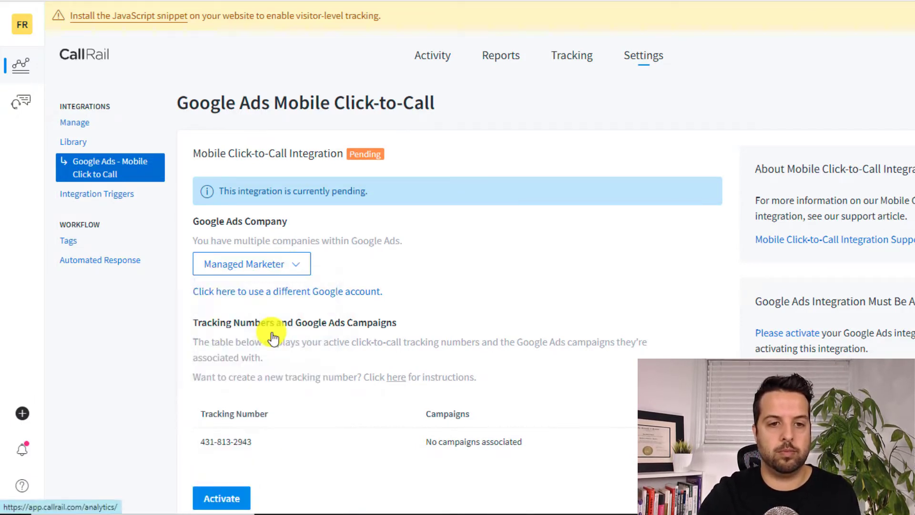
scroll(274, 339, "down", 1)
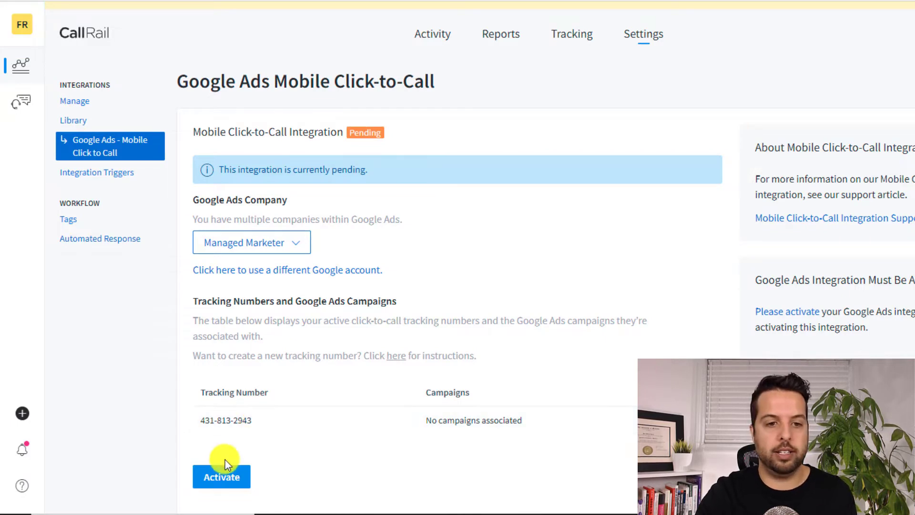
left_click(225, 474)
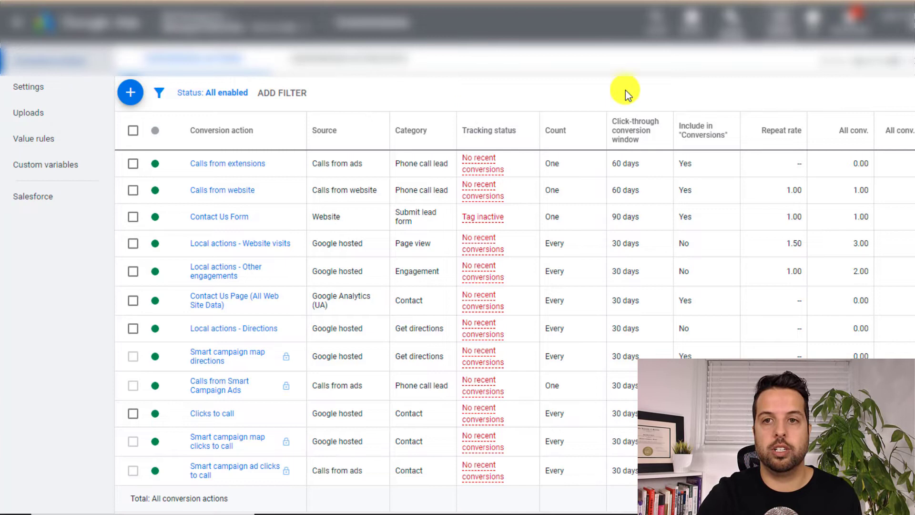
- Refresh the conversion actions list to show First Time Phone Call and Repeat Phone Call
left_click(778, 21)
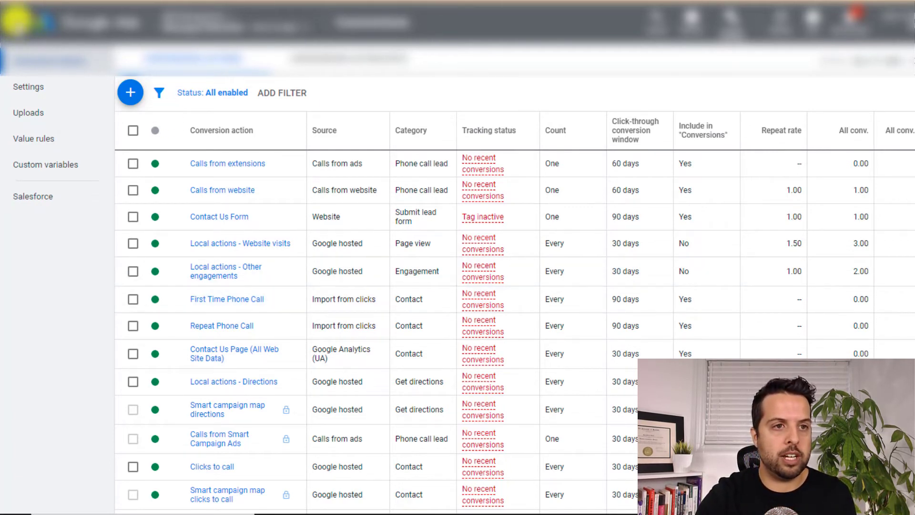
- Open Account settings under the Settings menu to check that call reporting is turned off
left_click(17, 20)
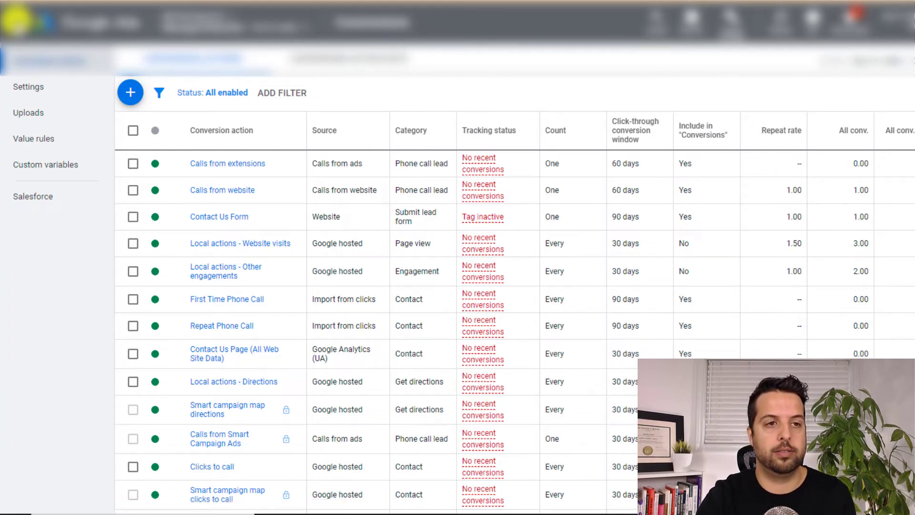
mouse_move(34, 387)
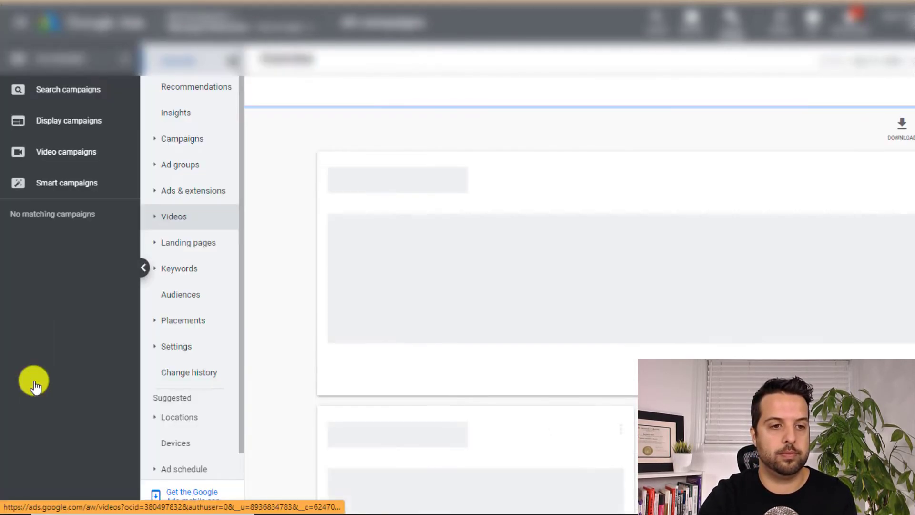
left_click(156, 353)
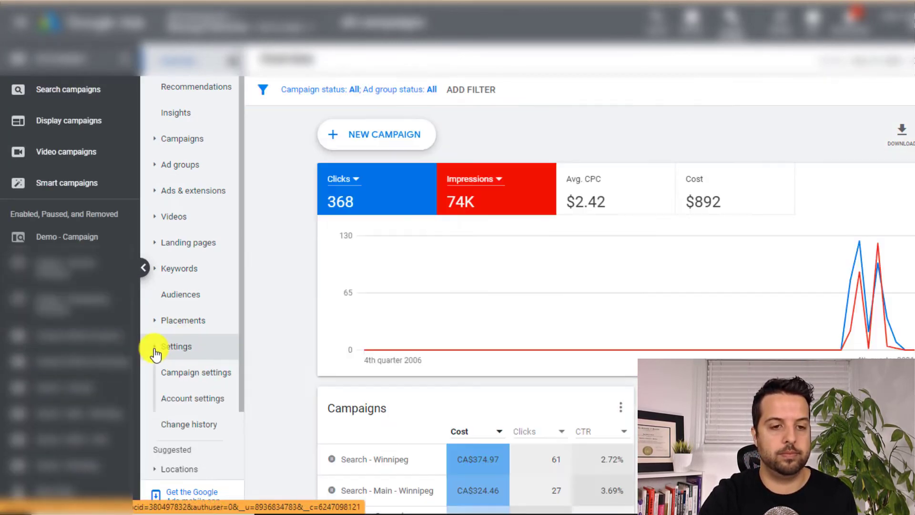
left_click(186, 399)
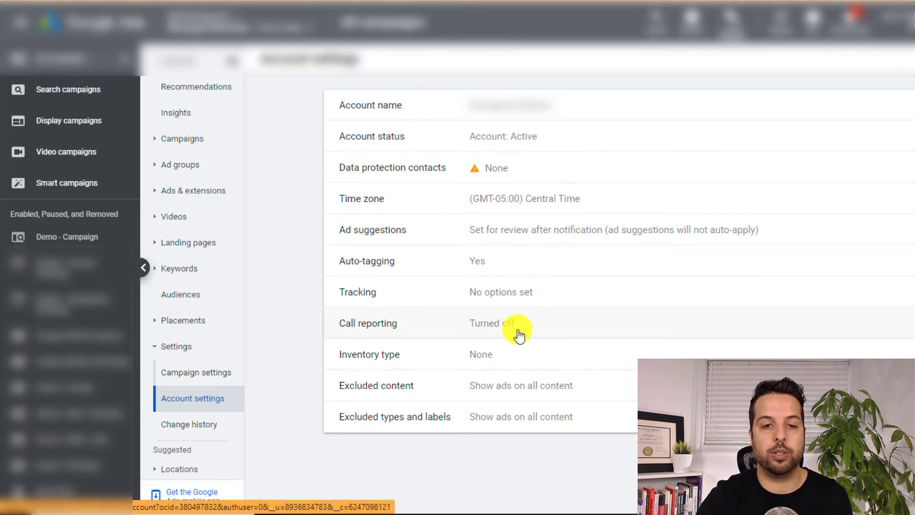
- Add a new call extension on Demo - Campaign's Extensions page and expand its Advanced options
left_click(97, 239)
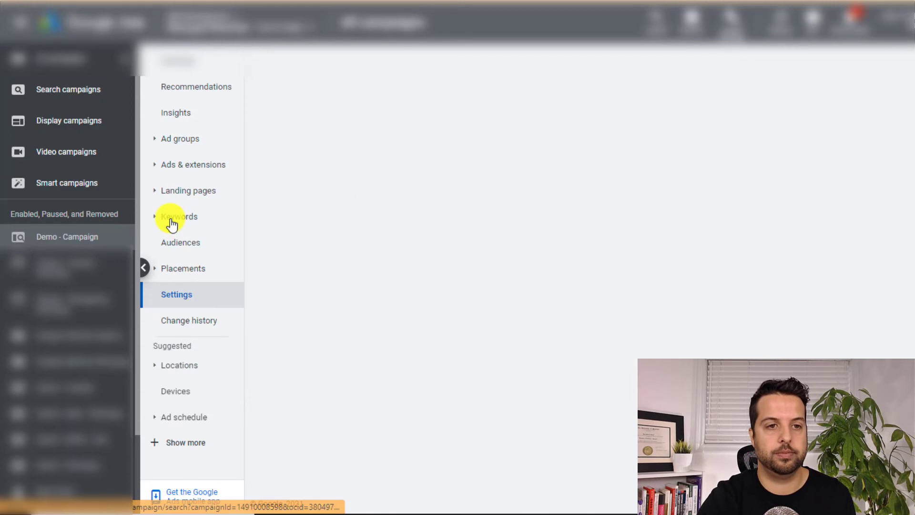
left_click(155, 168)
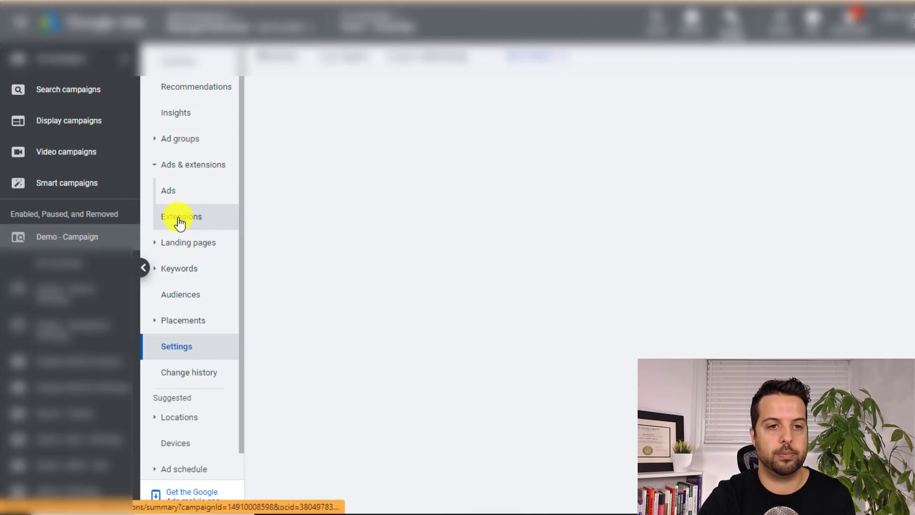
left_click(217, 218)
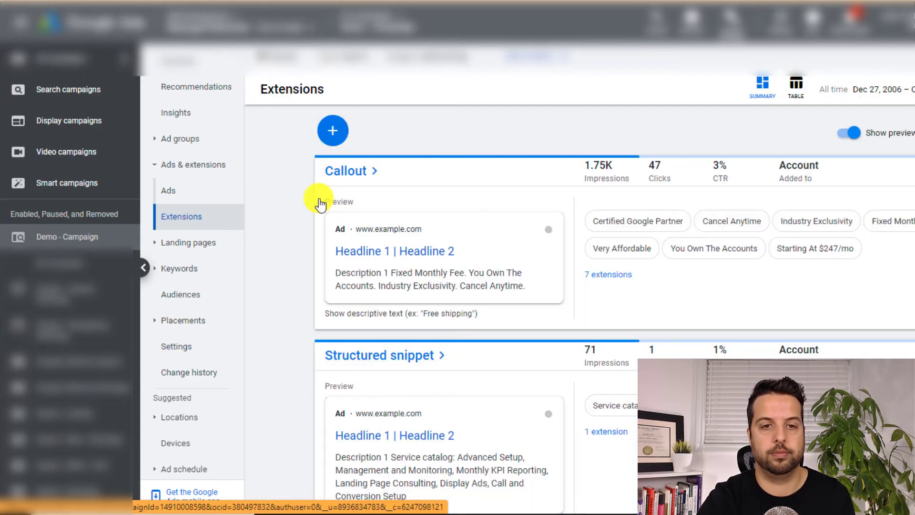
left_click(333, 132)
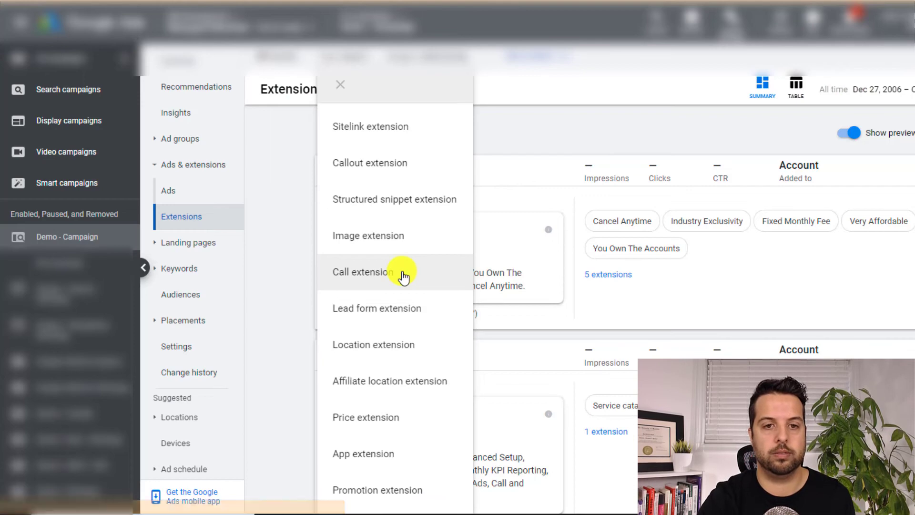
left_click(403, 276)
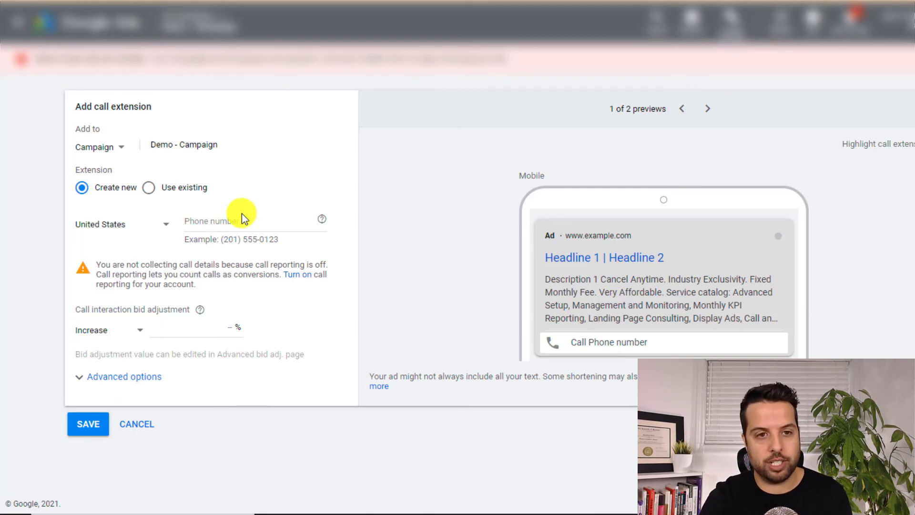
left_click(132, 382)
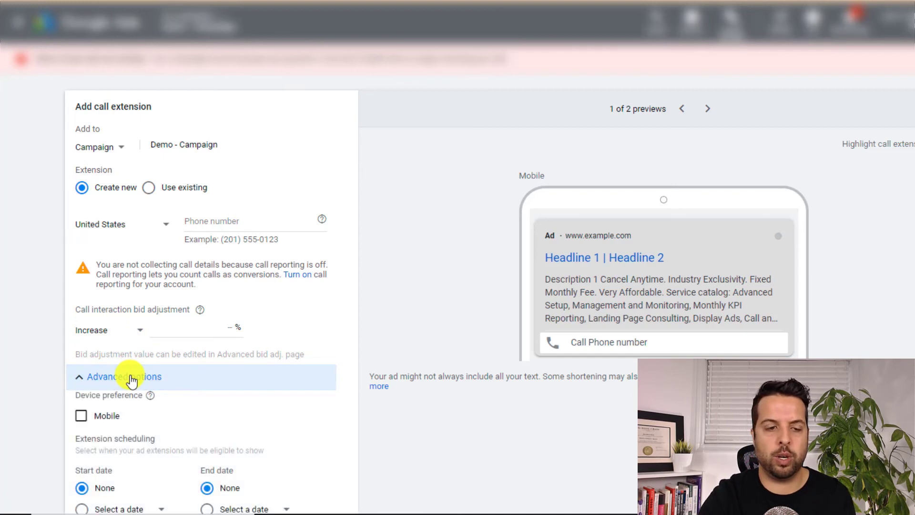
scroll(129, 378, "down", 2)
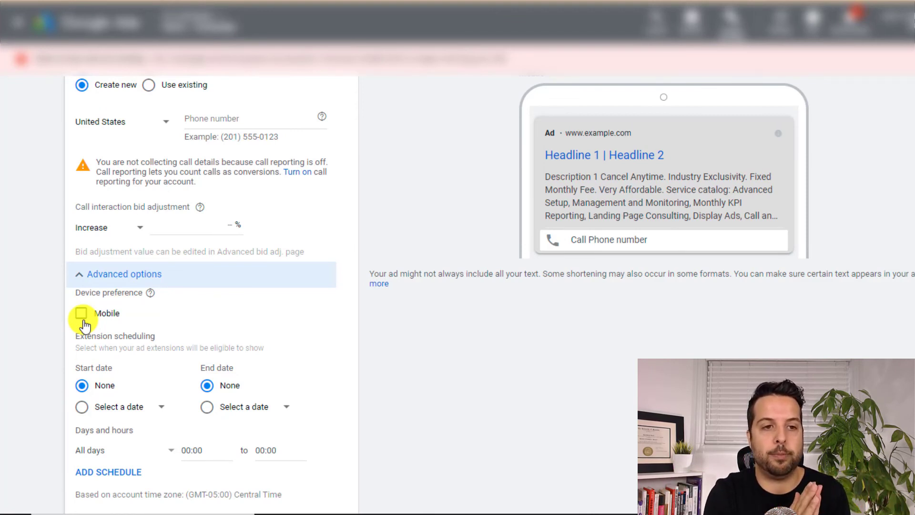
scroll(84, 327, "down", 2)
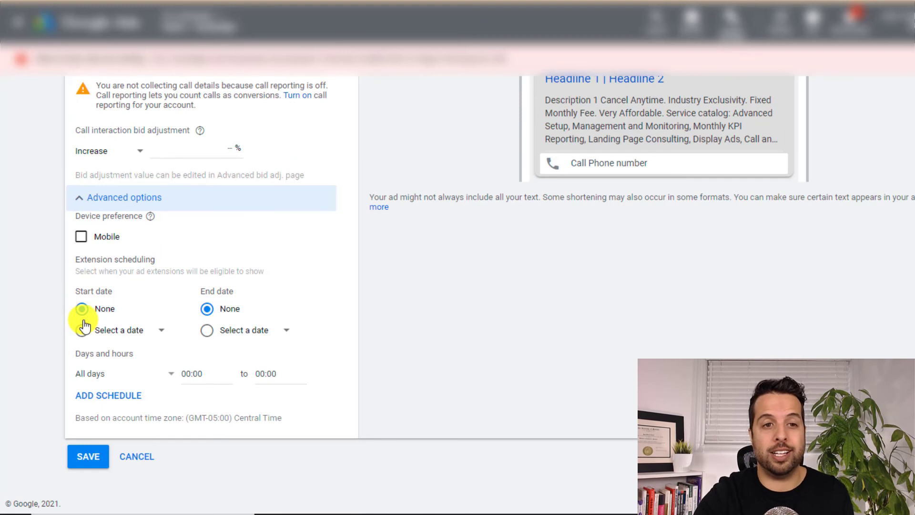
scroll(369, 271, "up", 5)
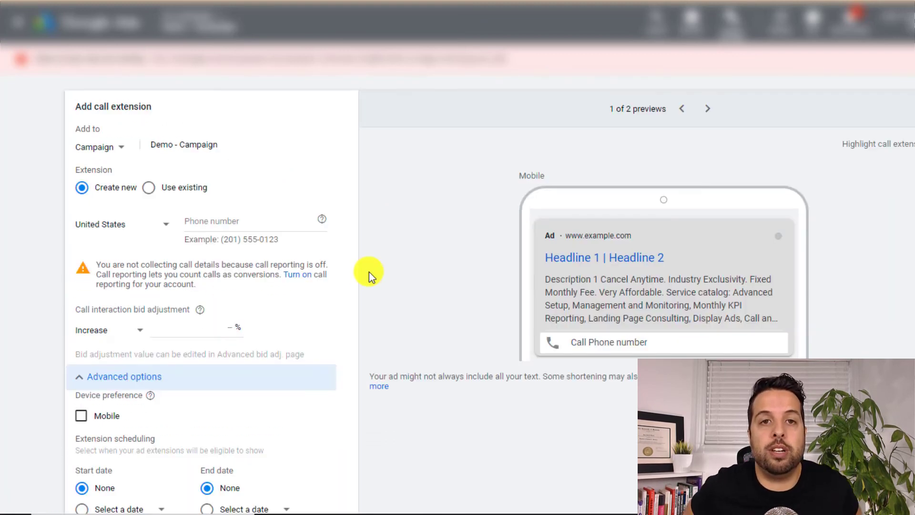